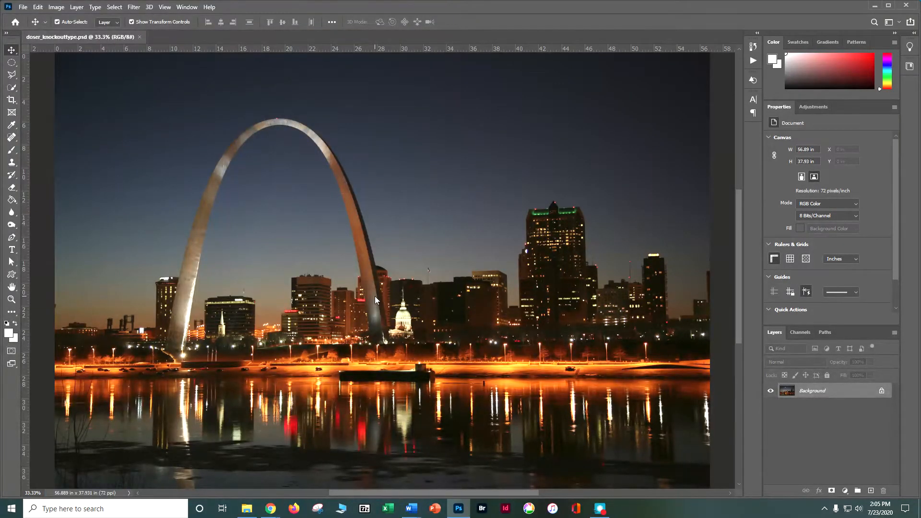
# Resize the image to 6 inches wide at 300 pixels/inch and save the document
pyautogui.click(56, 7)
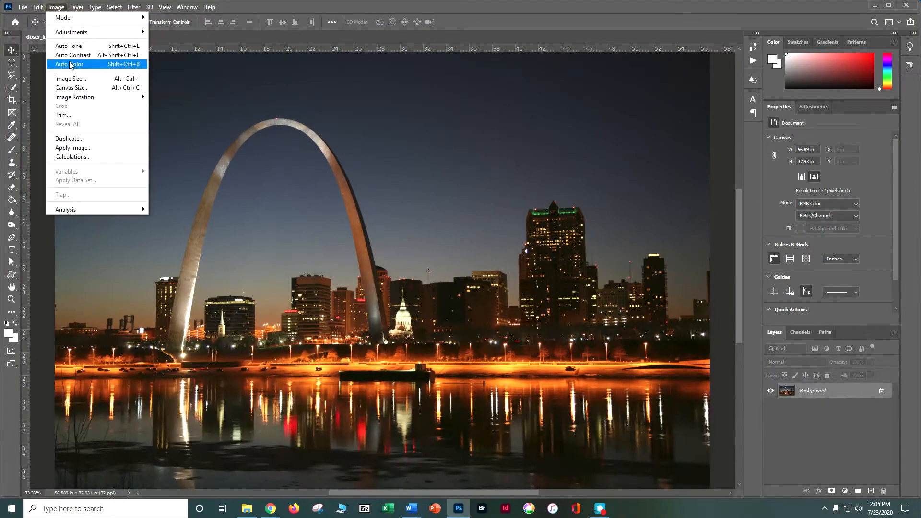
pyautogui.click(72, 79)
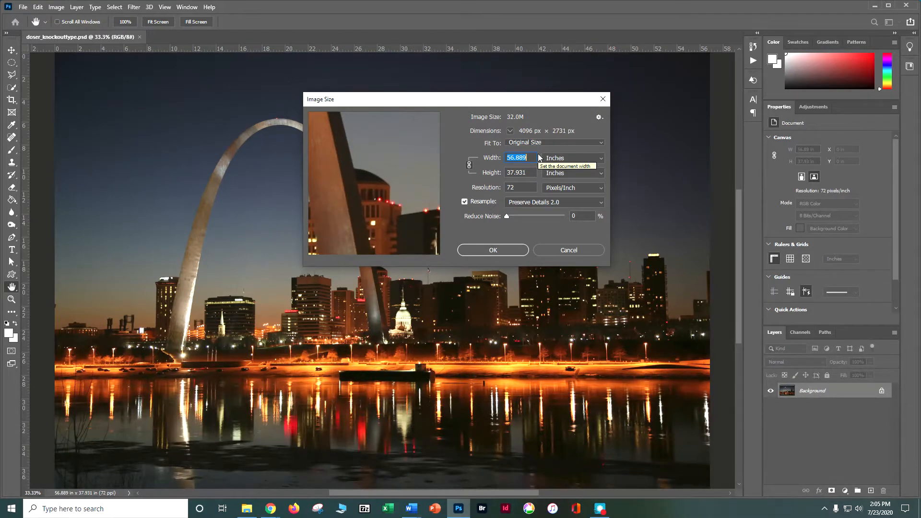
pyautogui.write('6')
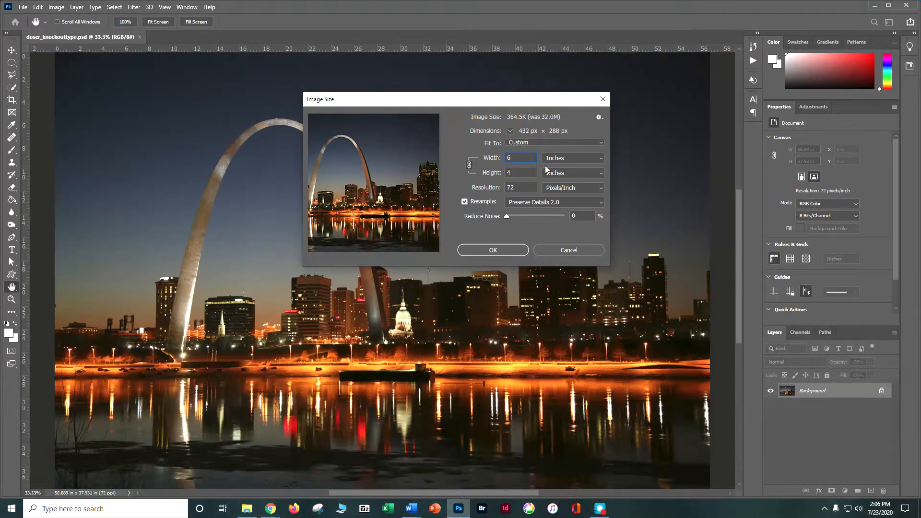
pyautogui.press('Tab')
pyautogui.press('Tab')
pyautogui.write('300')
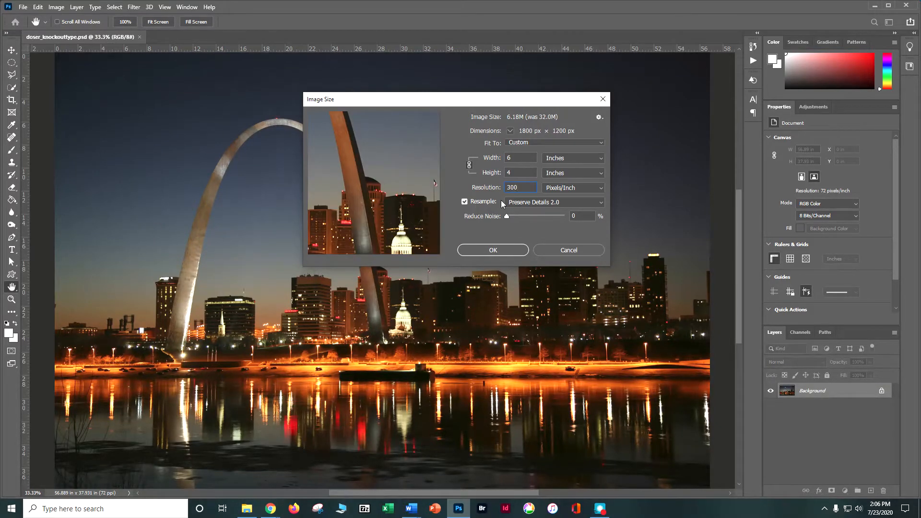
pyautogui.click(482, 252)
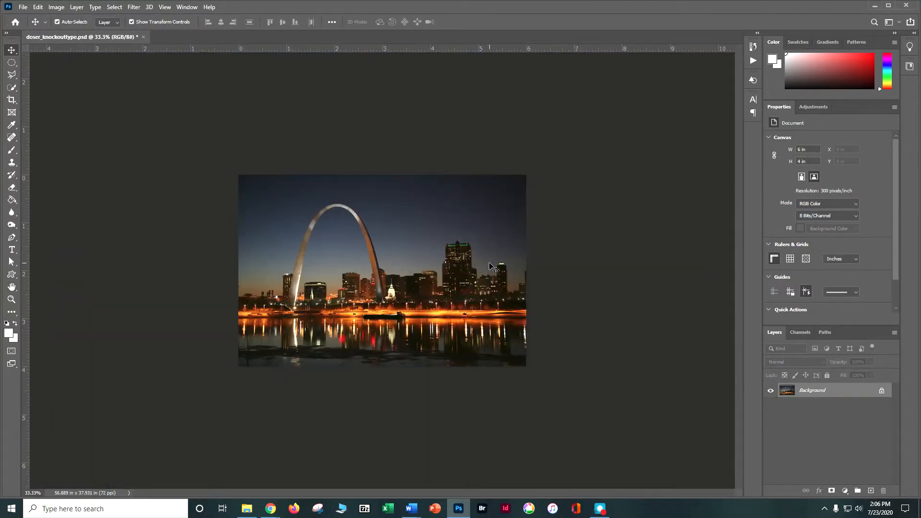
pyautogui.hotkey('ctrl', '+')
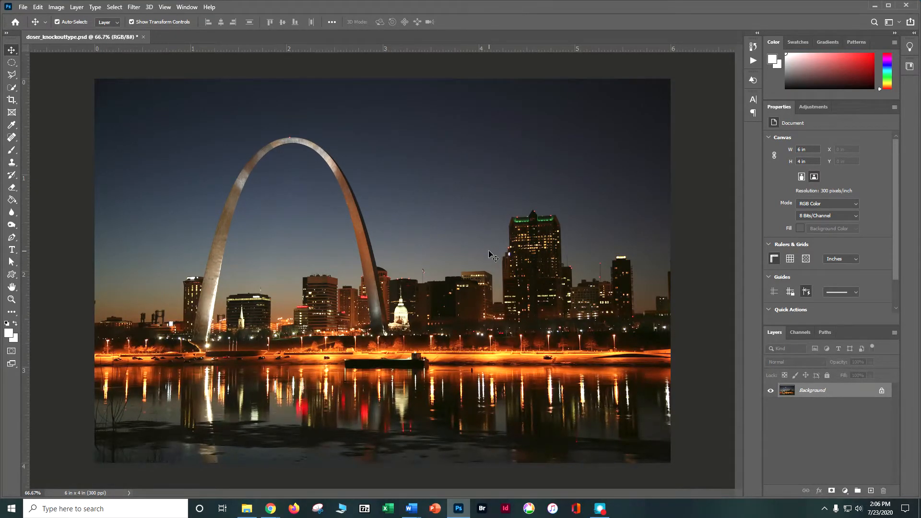
pyautogui.hotkey('ctrl', 's')
# Add a new layer filled with white above the photo and reduce the layer's opacity to 70%
pyautogui.click(871, 491)
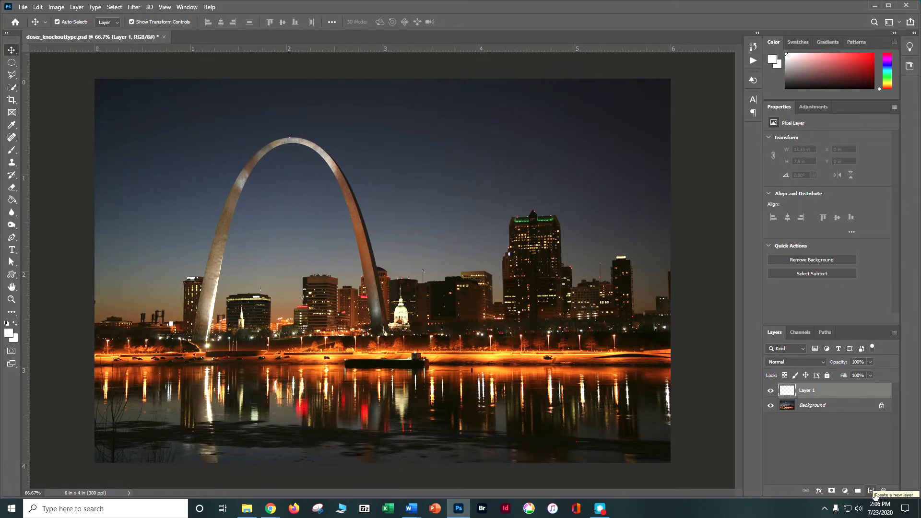
pyautogui.click(38, 7)
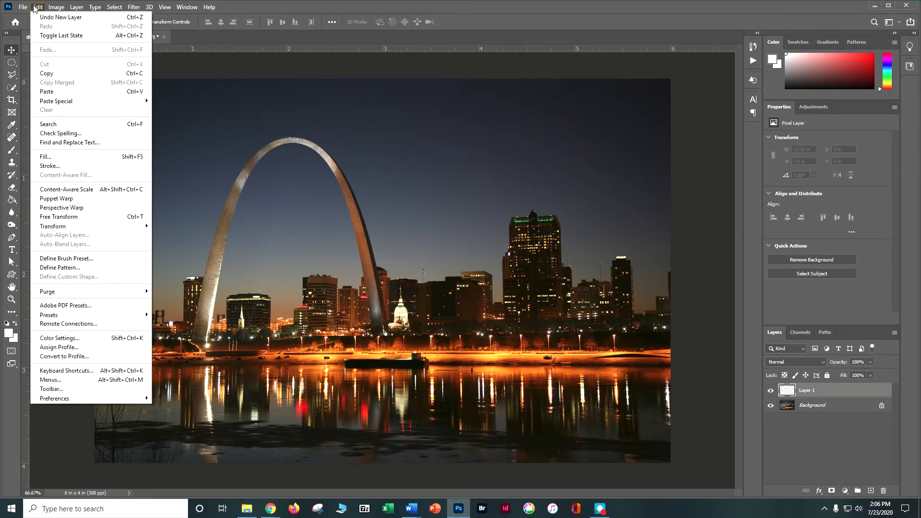
pyautogui.click(75, 161)
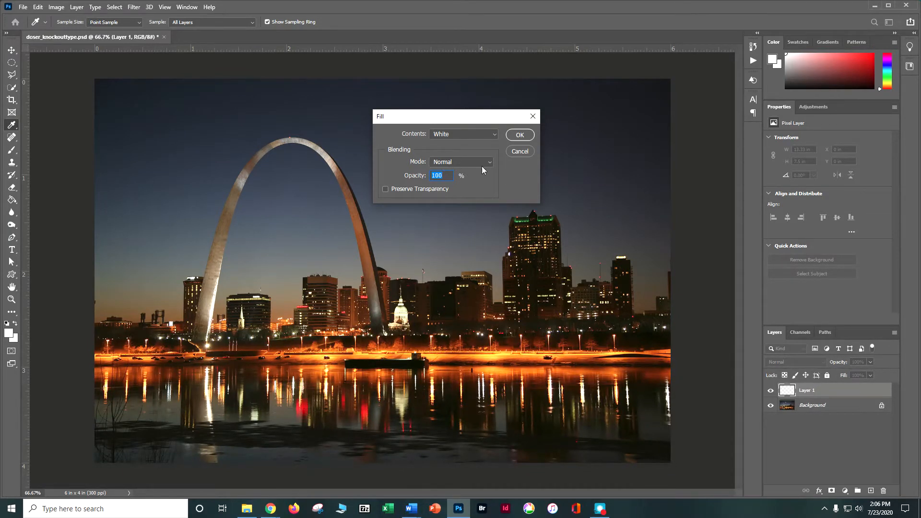
pyautogui.click(510, 136)
pyautogui.press('v')
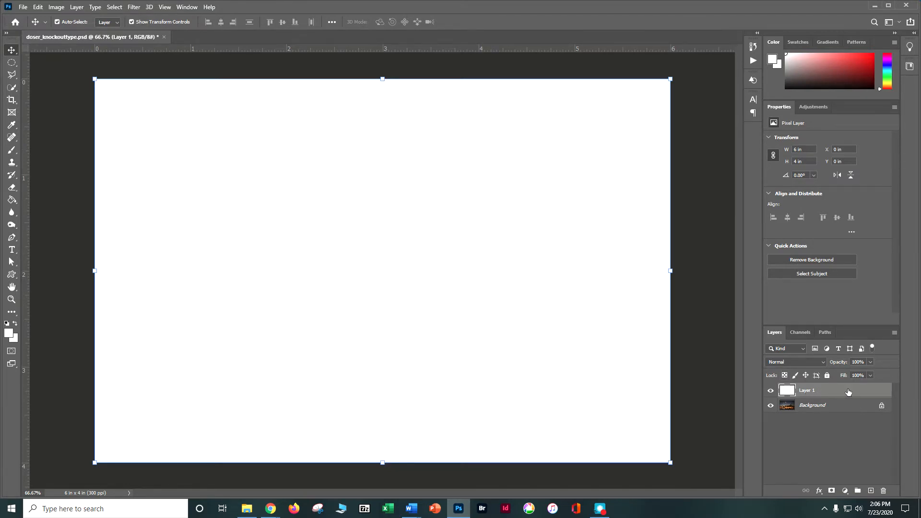
pyautogui.click(869, 362)
pyautogui.moveTo(869, 373); pyautogui.dragTo(858, 373)
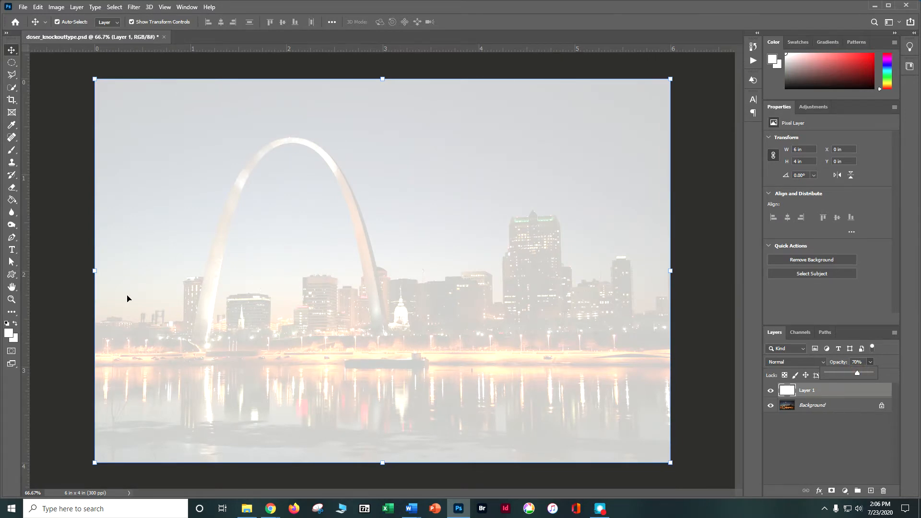
# Set up the Type tool with the Garamond font and black (000000) as the text color
pyautogui.click(12, 250)
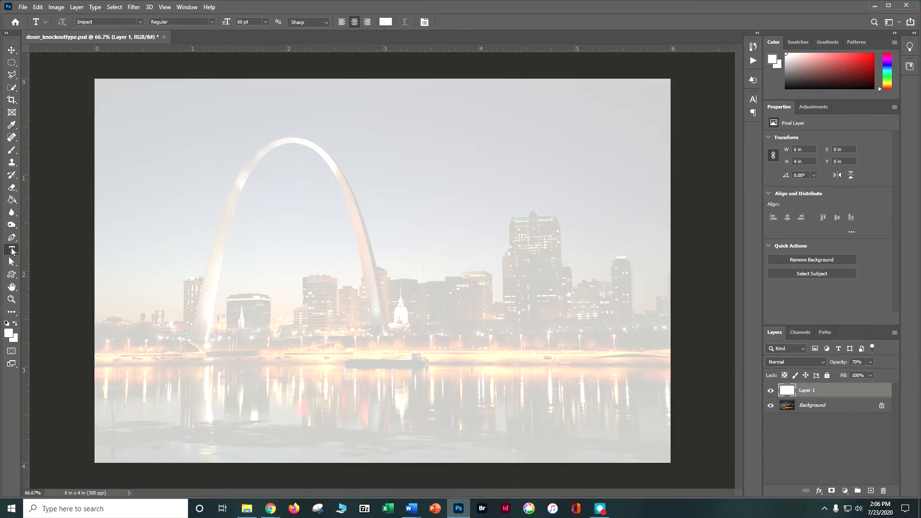
pyautogui.click(141, 25)
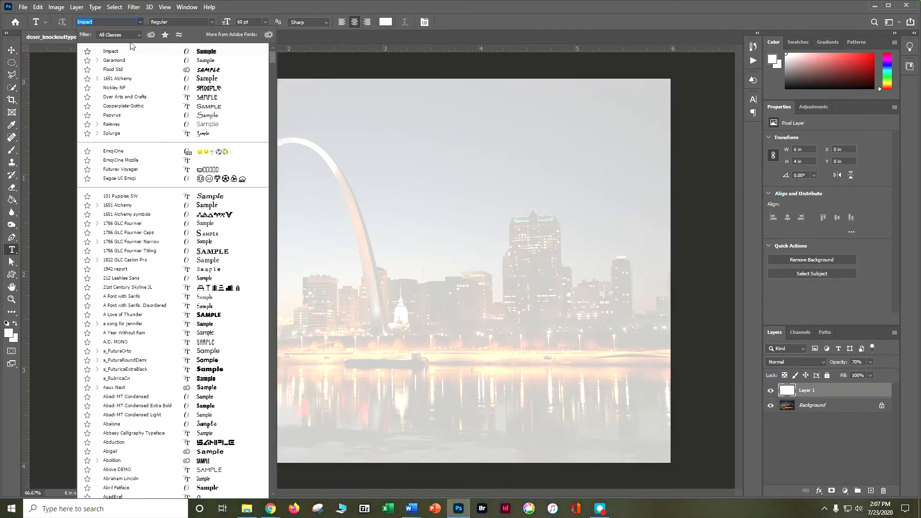
pyautogui.click(123, 62)
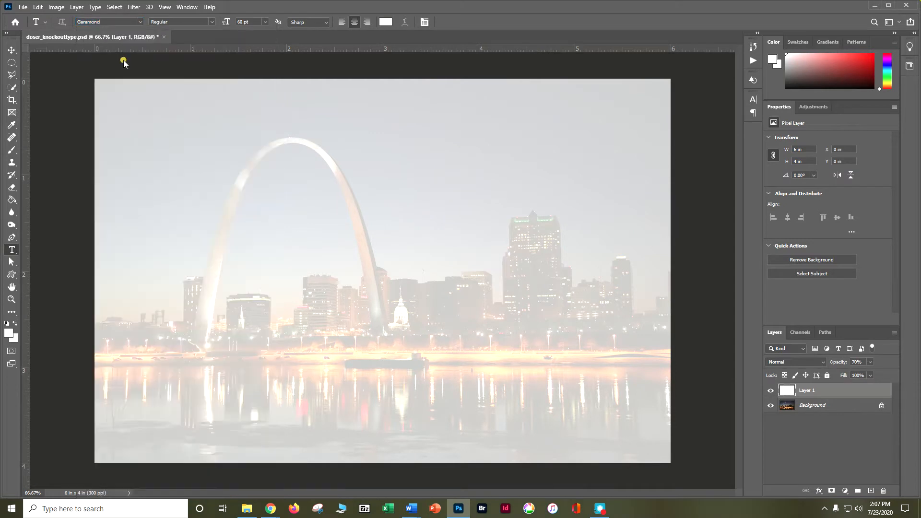
pyautogui.click(384, 22)
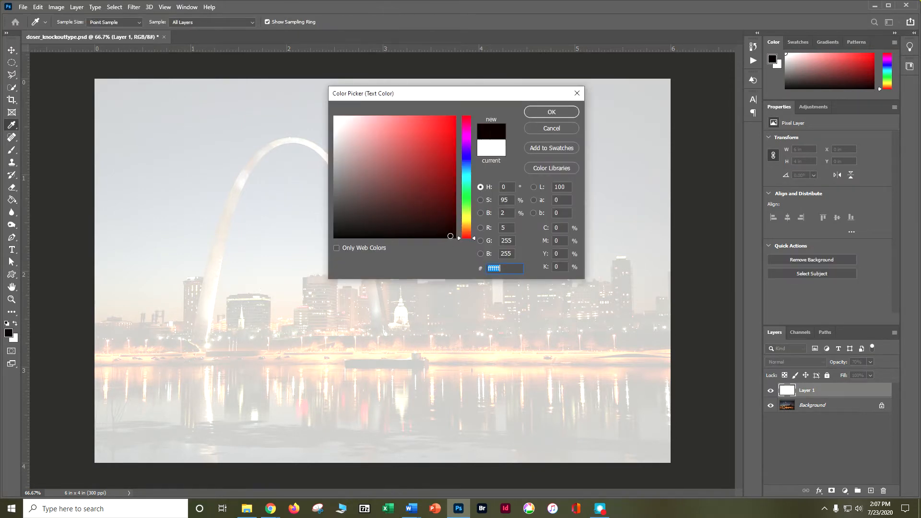
pyautogui.write('000')
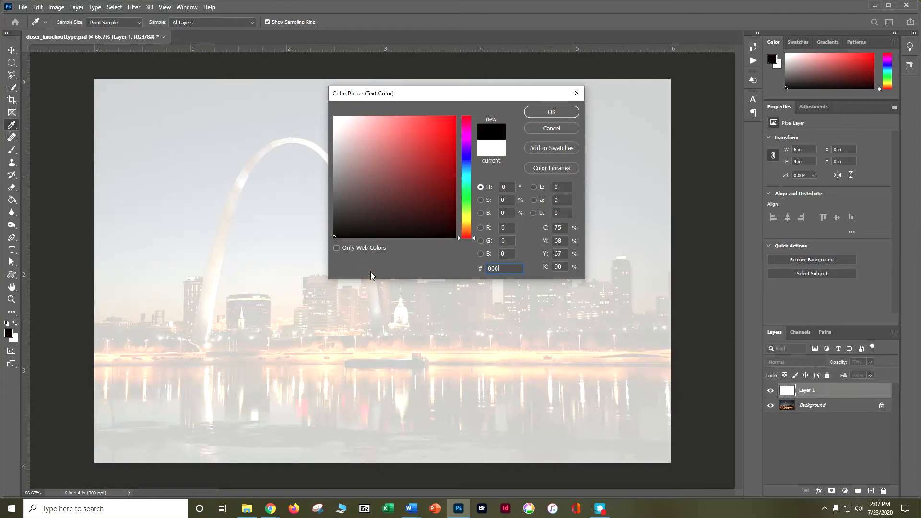
pyautogui.write('000')
pyautogui.click(532, 110)
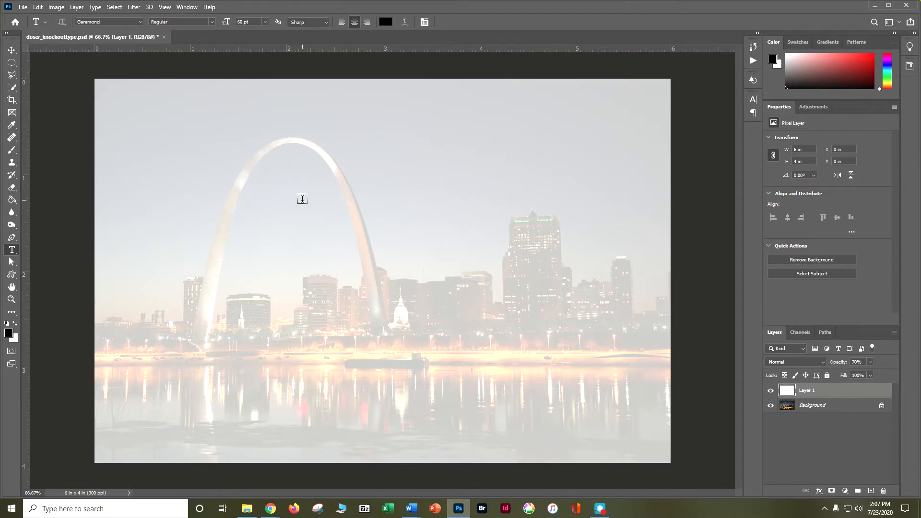
# Add the text "ST. LOUIS" and move it over the water in the lower right part of the image
pyautogui.click(156, 267)
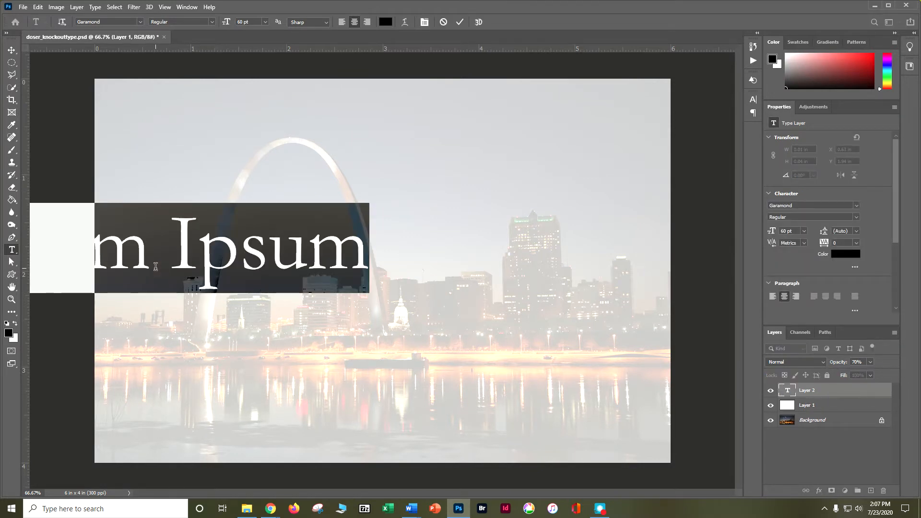
pyautogui.write('st')
pyautogui.press('BackSpace')
pyautogui.press('BackSpace')
pyautogui.write('S')
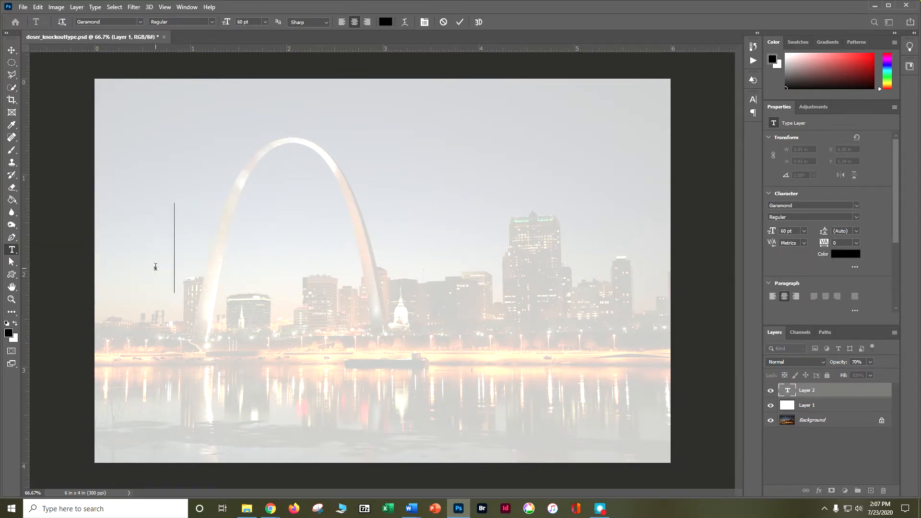
pyautogui.write('T. LOUI')
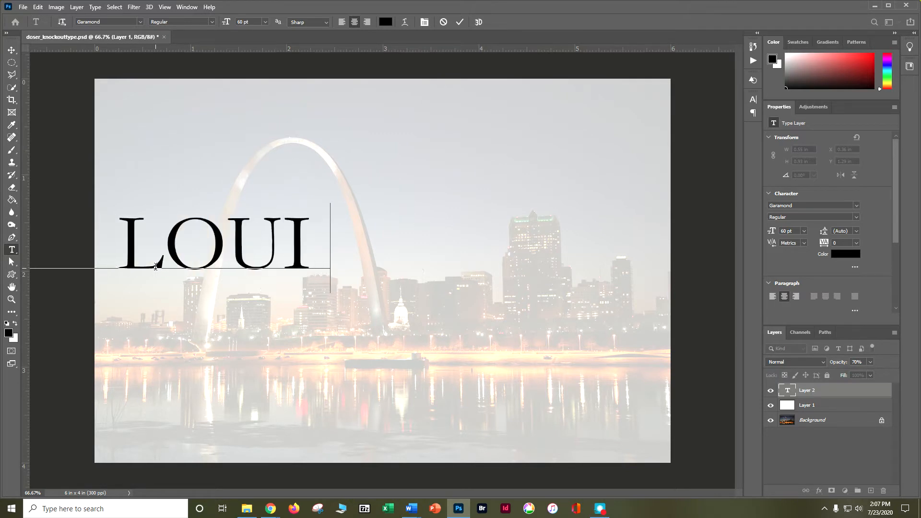
pyautogui.write('S')
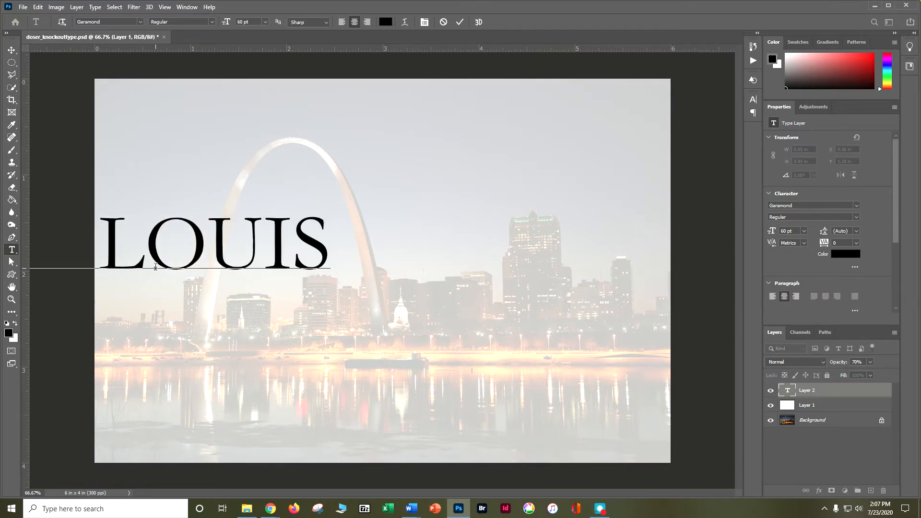
pyautogui.click(12, 50)
pyautogui.moveTo(170, 241); pyautogui.dragTo(456, 394)
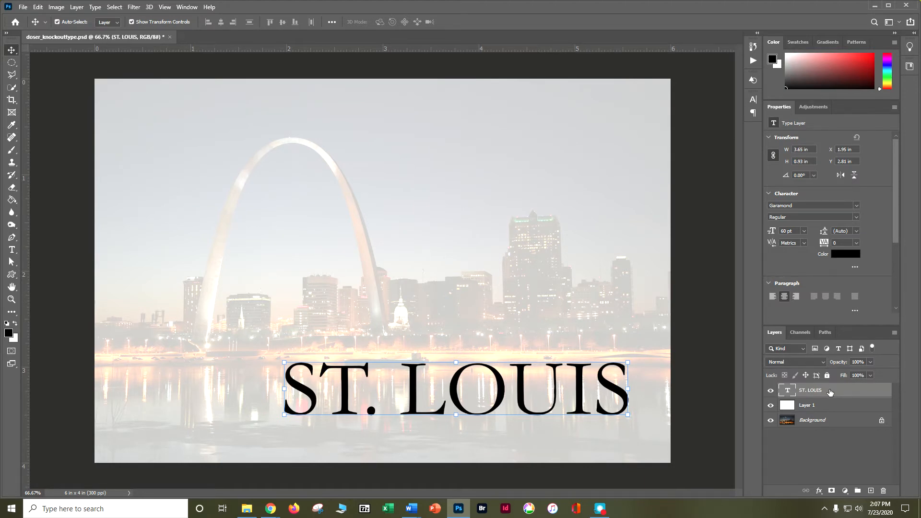
# Group the ST. LOUIS text layer together with the white Layer 1
pyautogui.keyDown('shift'); pyautogui.click(831, 406); pyautogui.keyUp('shift')
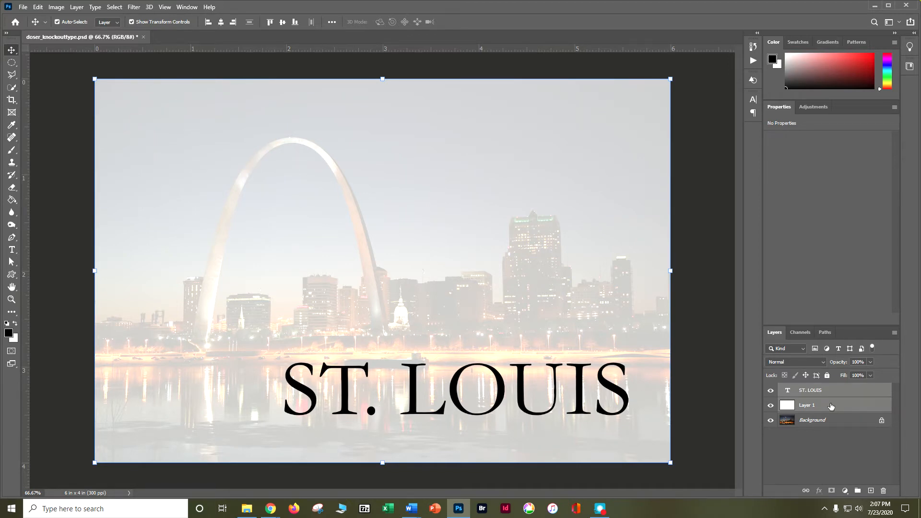
pyautogui.rightClick(831, 406)
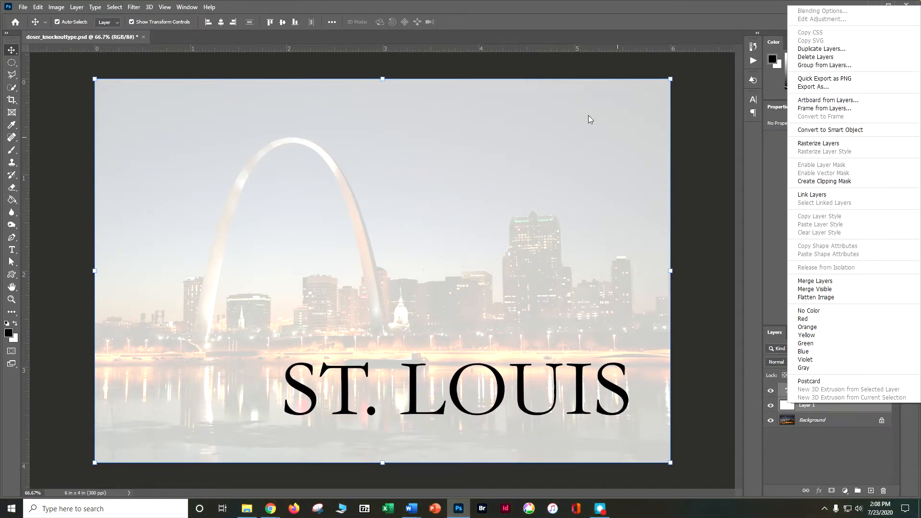
pyautogui.click(80, 8)
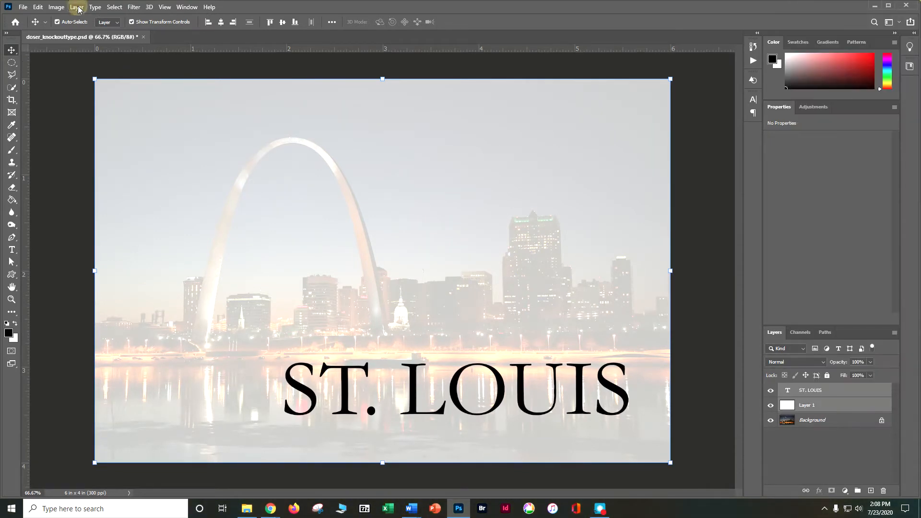
pyautogui.click(77, 7)
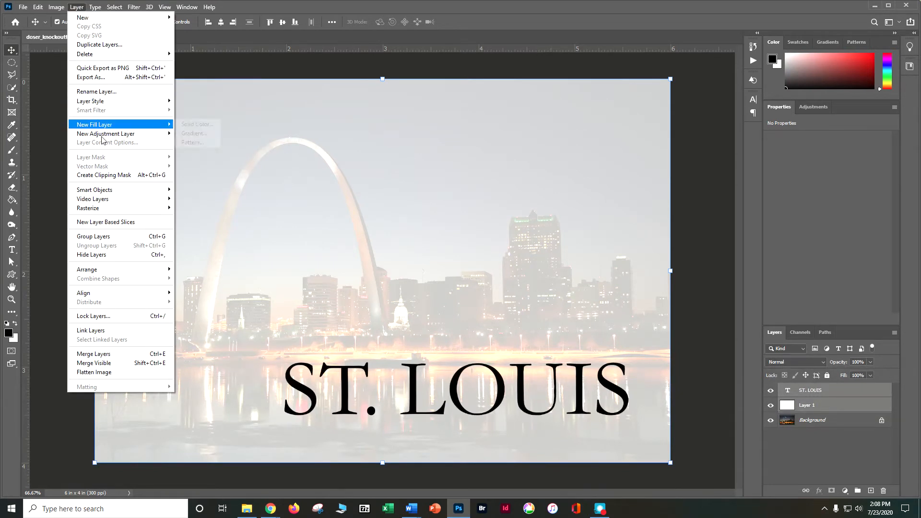
pyautogui.click(110, 236)
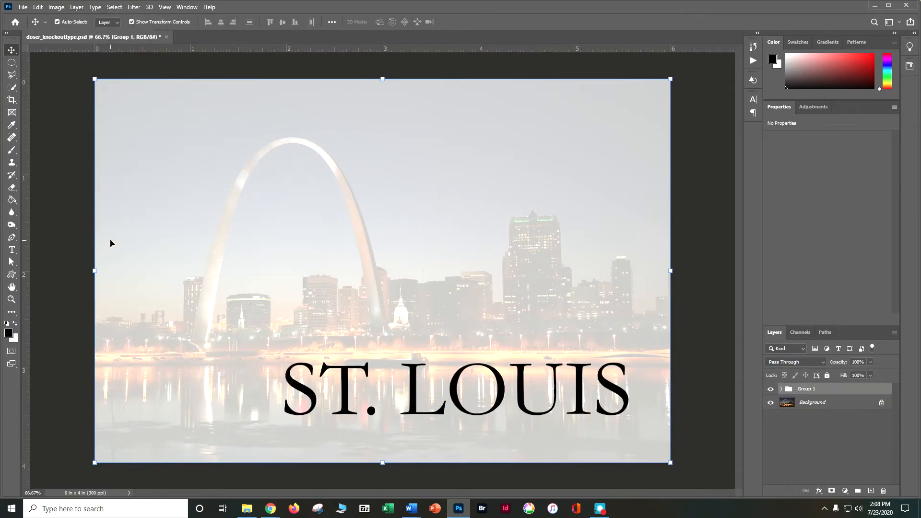
# Set the ST. LOUIS text layer's blending options inside the group to Shallow knockout and 0% fill opacity
pyautogui.click(781, 389)
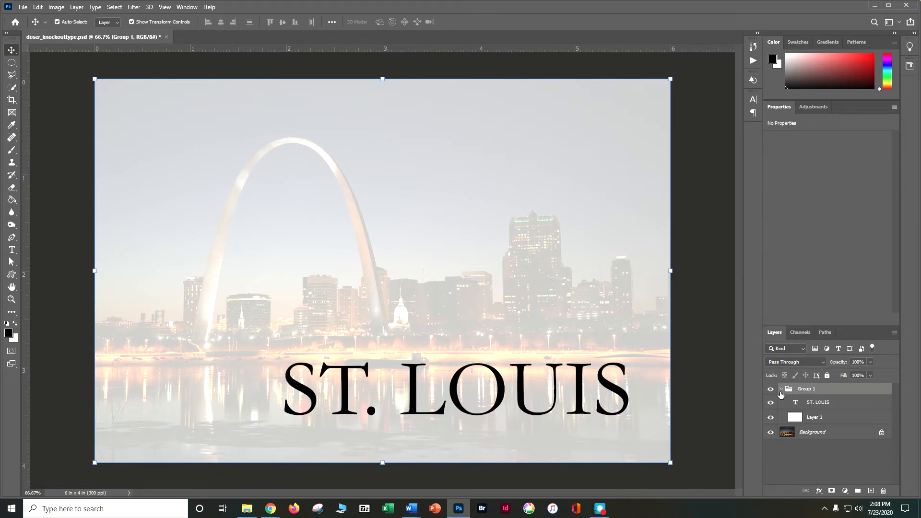
pyautogui.click(828, 403)
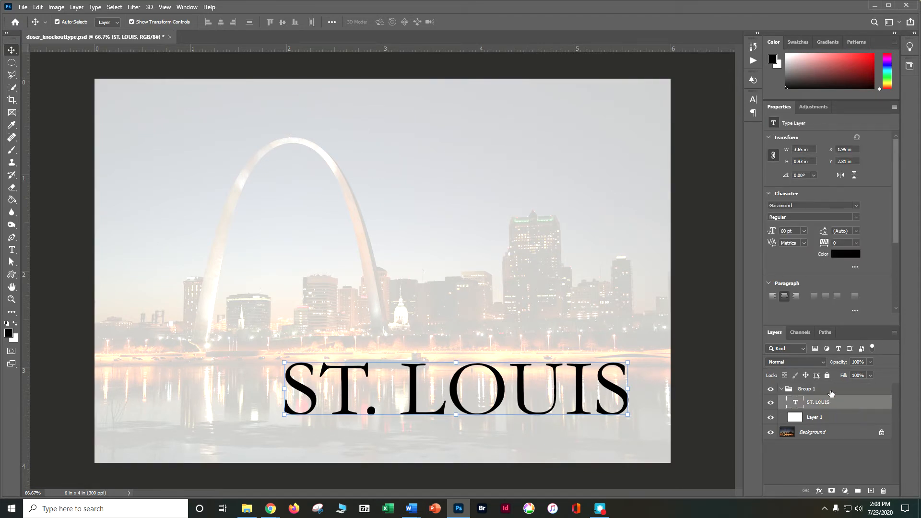
pyautogui.click(894, 334)
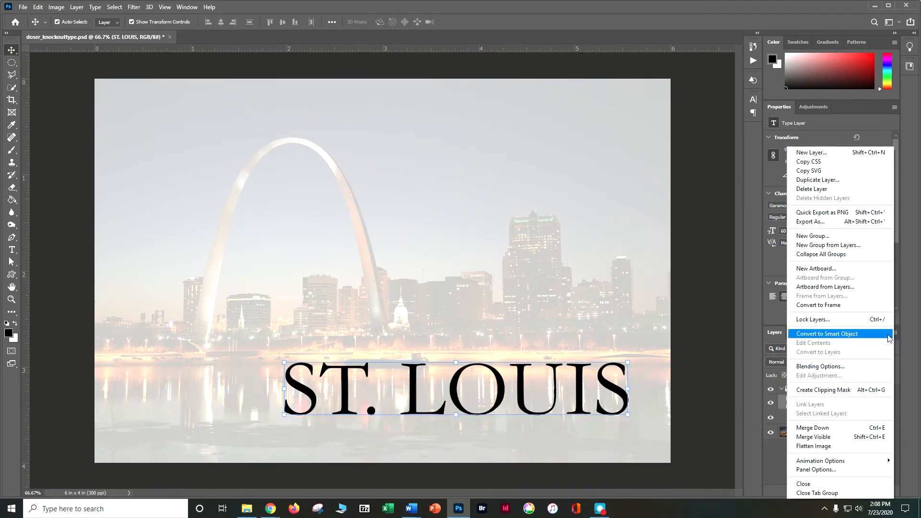
pyautogui.click(837, 367)
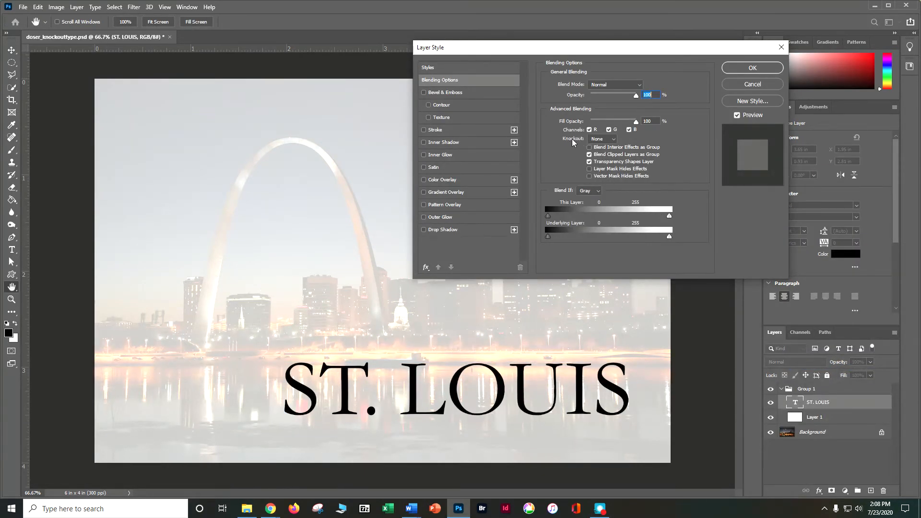
pyautogui.click(614, 139)
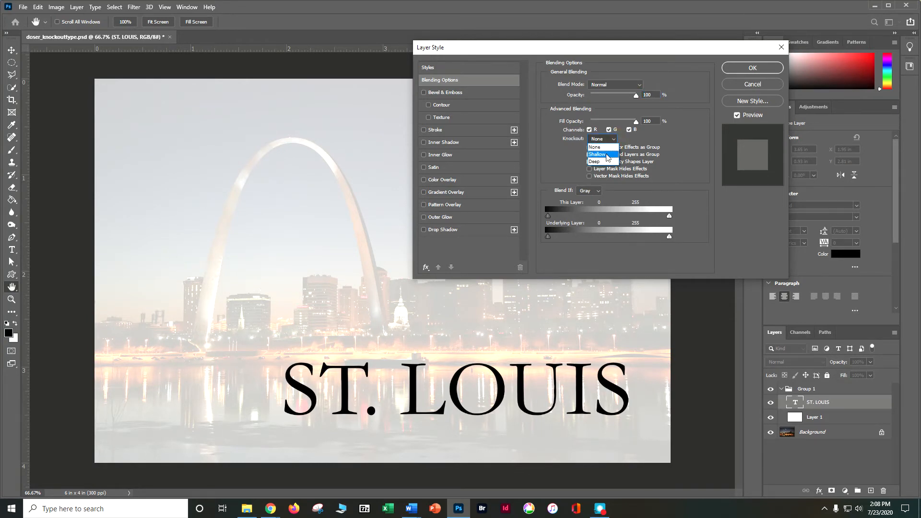
pyautogui.click(608, 155)
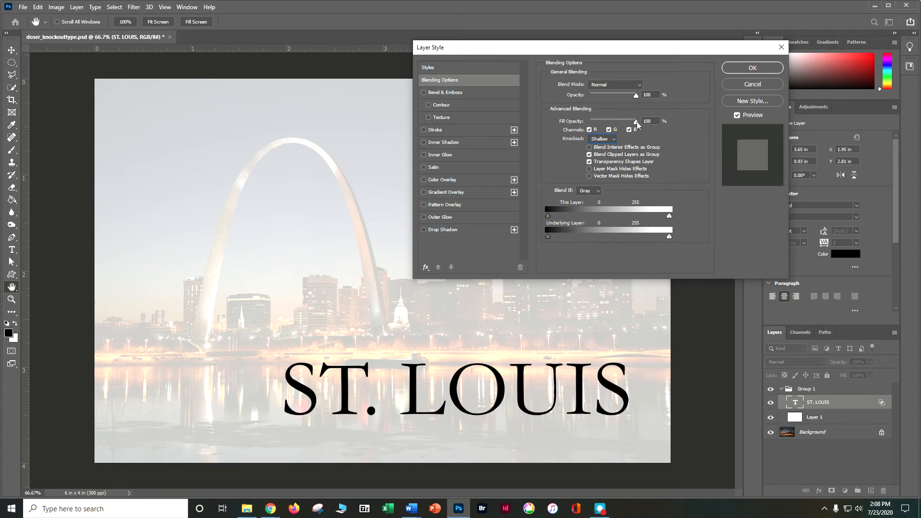
pyautogui.moveTo(636, 123); pyautogui.dragTo(533, 130)
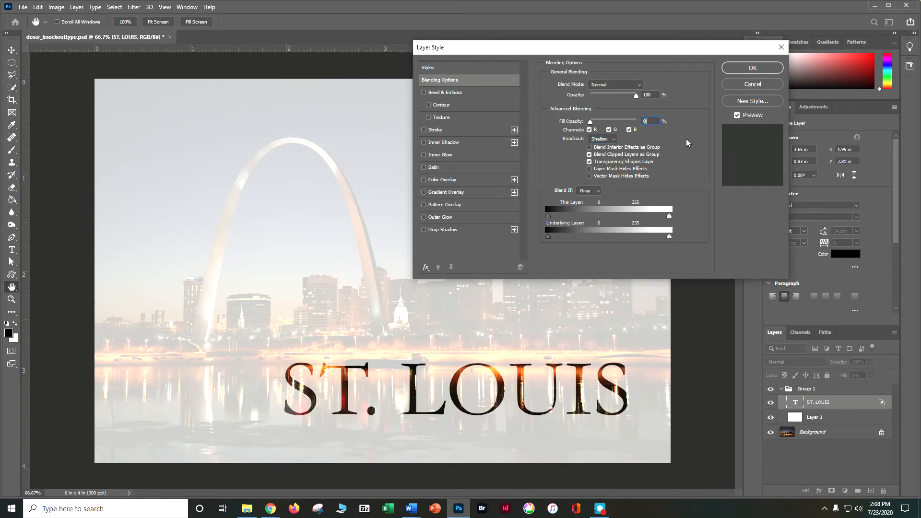
pyautogui.click(739, 70)
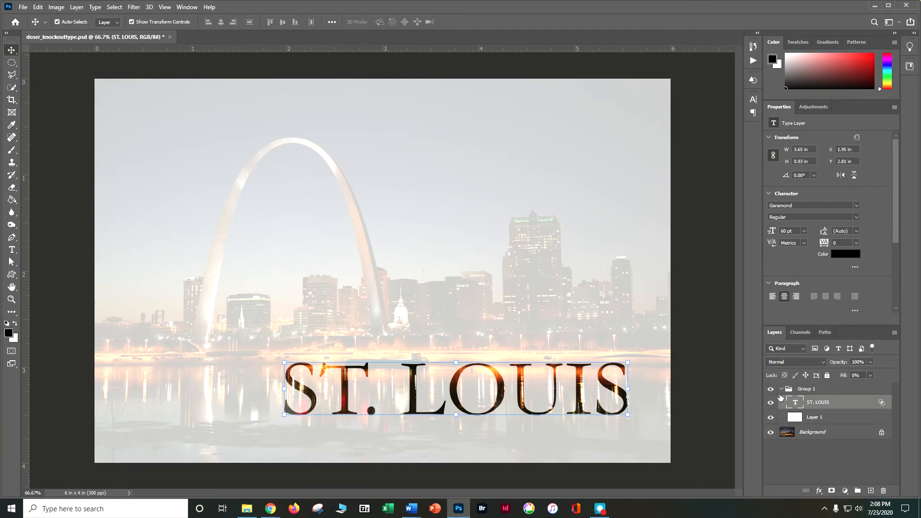
# Resize the white Layer 1 vertically into a full-width band over the water, from the shoreline to just below the ST. LOUIS text
pyautogui.click(812, 418)
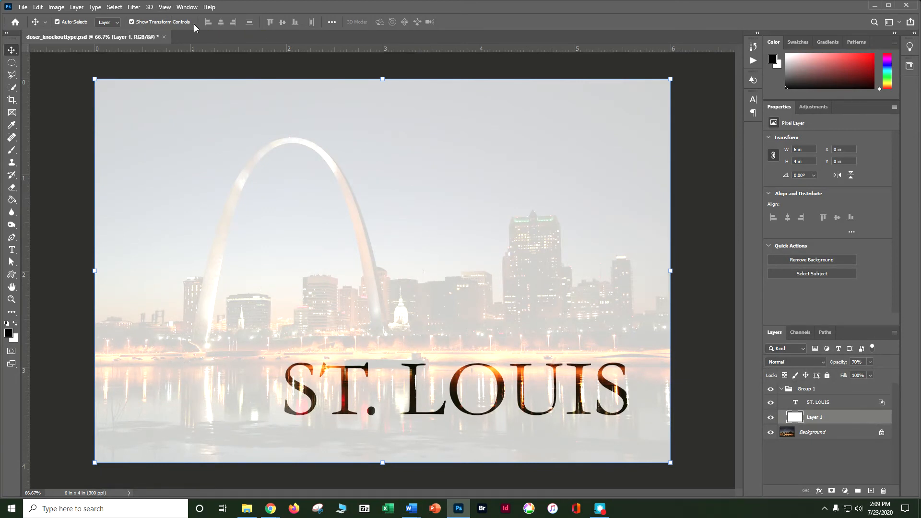
pyautogui.moveTo(384, 80); pyautogui.dragTo(378, 353)
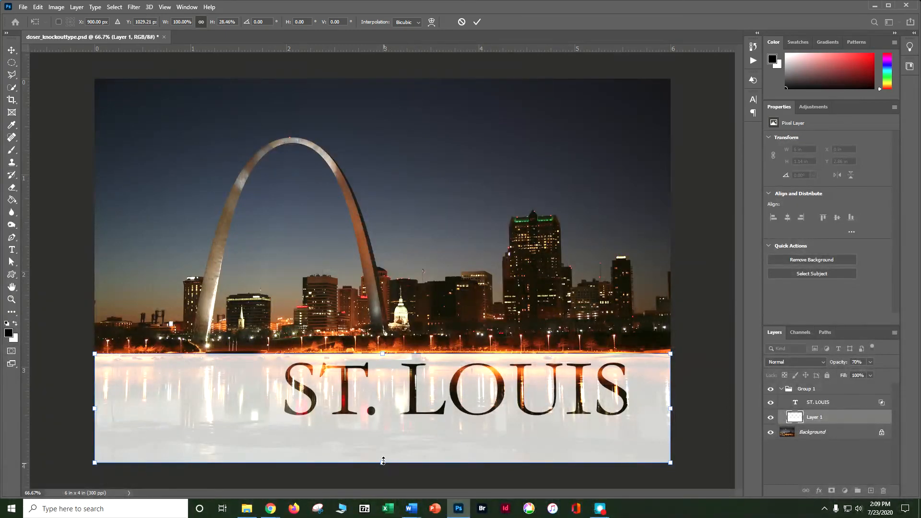
pyautogui.moveTo(384, 461); pyautogui.dragTo(382, 424)
# Move the ST. LOUIS text slightly to the right within the white band, close to the image's right edge, and deselect it
pyautogui.click(822, 403)
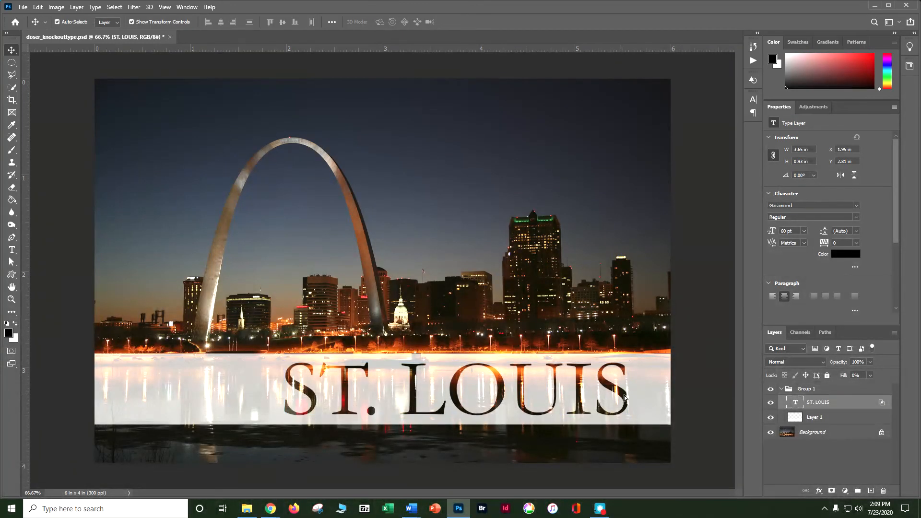
pyautogui.moveTo(625, 397); pyautogui.dragTo(645, 399)
pyautogui.click(697, 402)
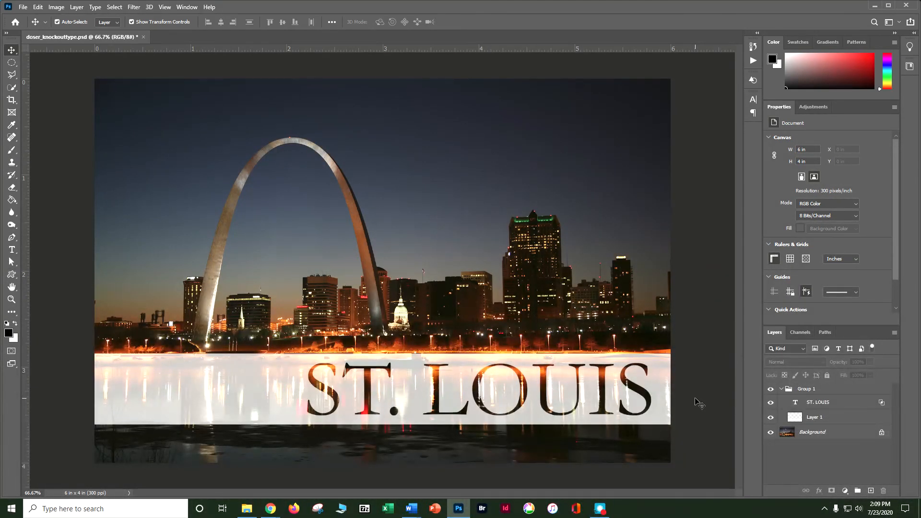
# Save the knockout type PSD file with Maximize Compatibility enabled
pyautogui.hotkey('ctrl', 's')
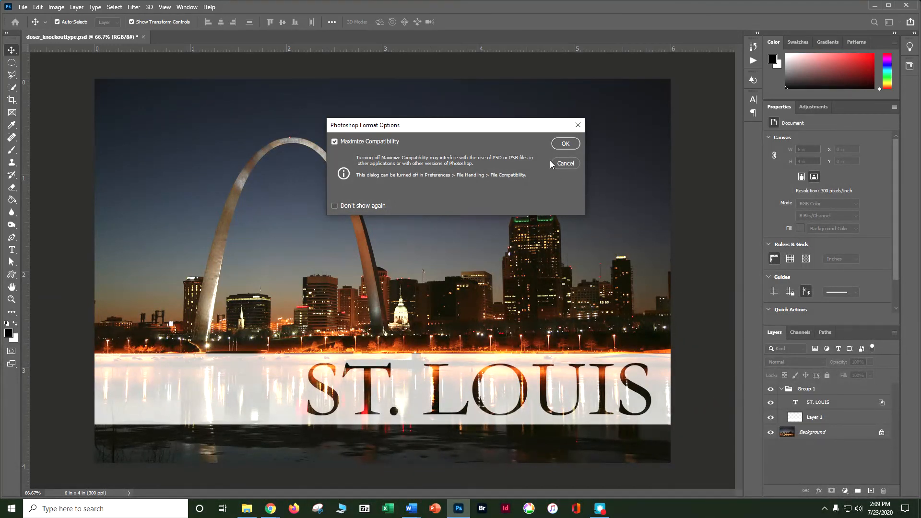
pyautogui.click(564, 143)
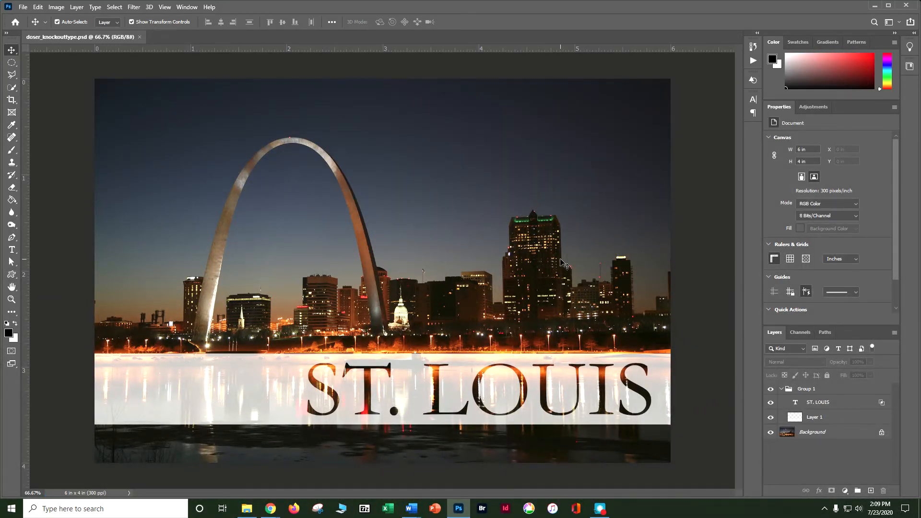